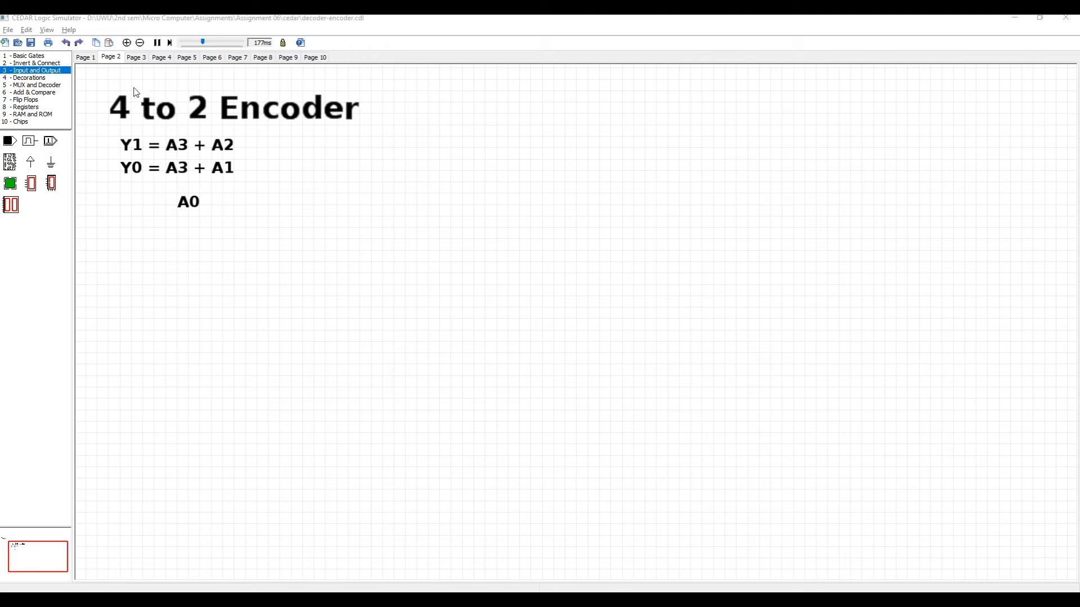
Place a toggle switch input to the right of the equations and add a text label reading A3 on its left side
click(5, 143)
drag(7, 146, 418, 173)
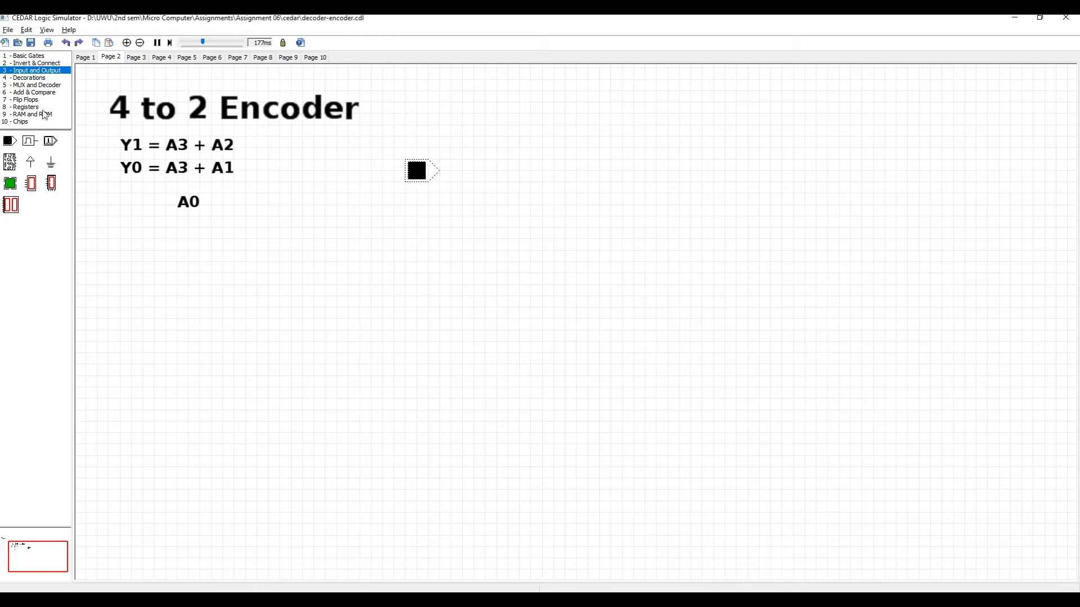
click(30, 78)
drag(10, 141, 366, 164)
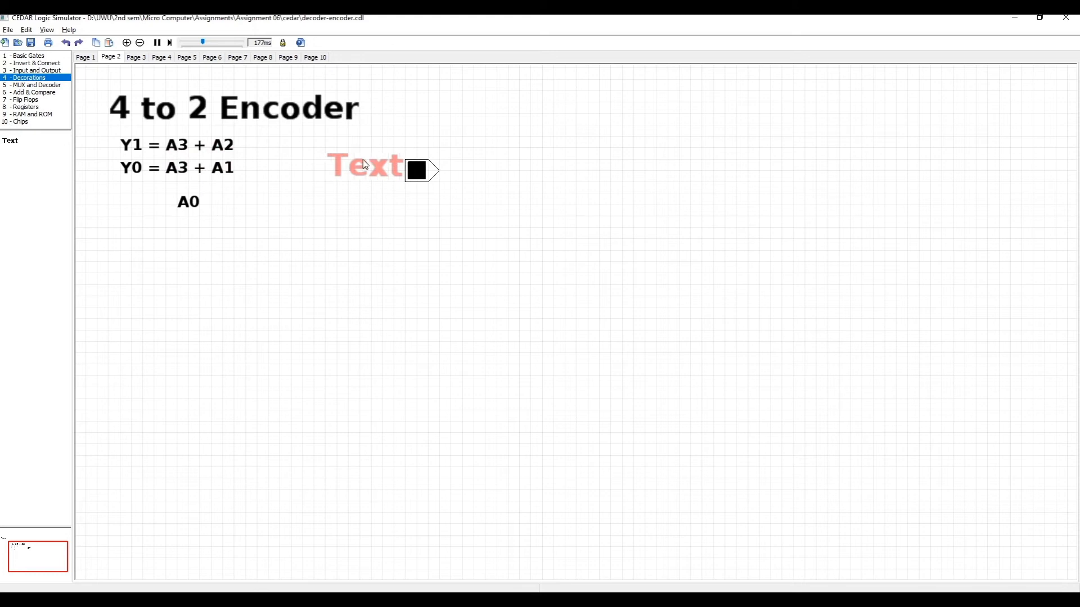
double_click(365, 162)
click(565, 217)
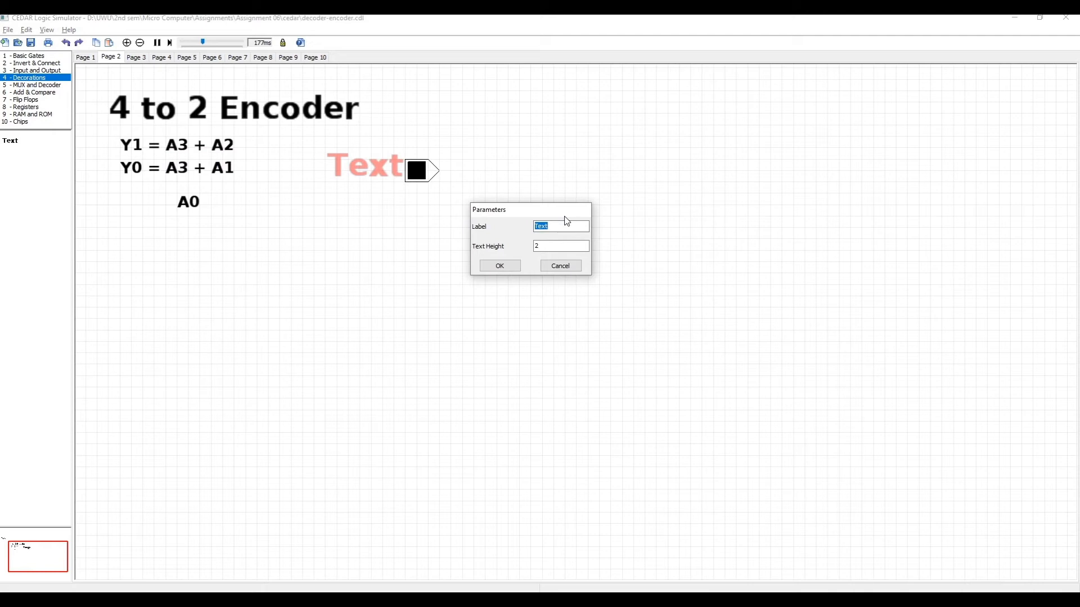
text(A3)
key(Return)
Set the A3 label's text height to 1 and move it right beside its toggle switch
double_click(363, 181)
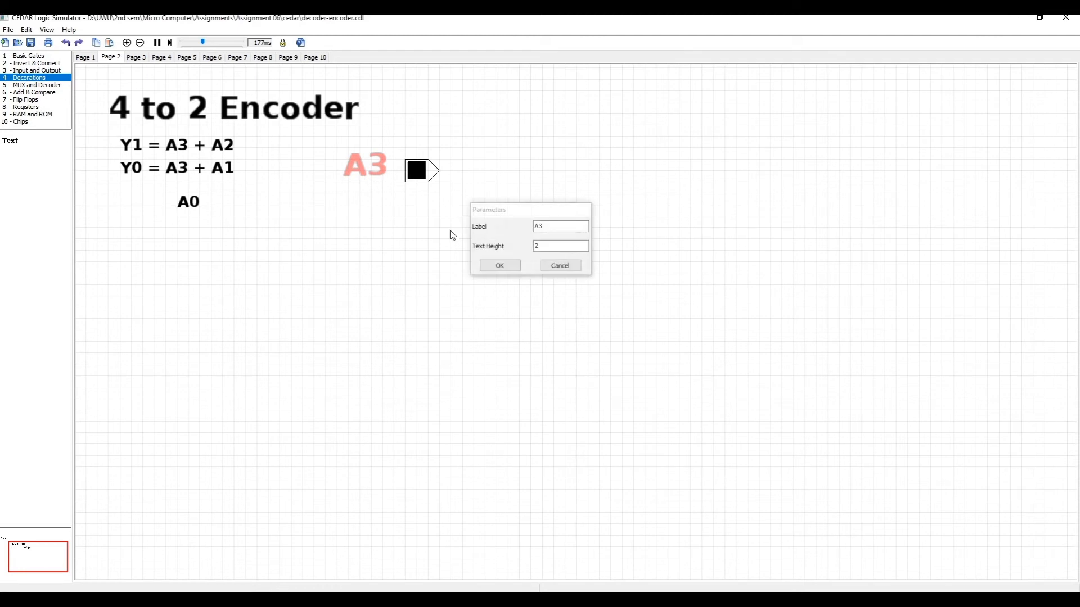
click(541, 251)
click(550, 246)
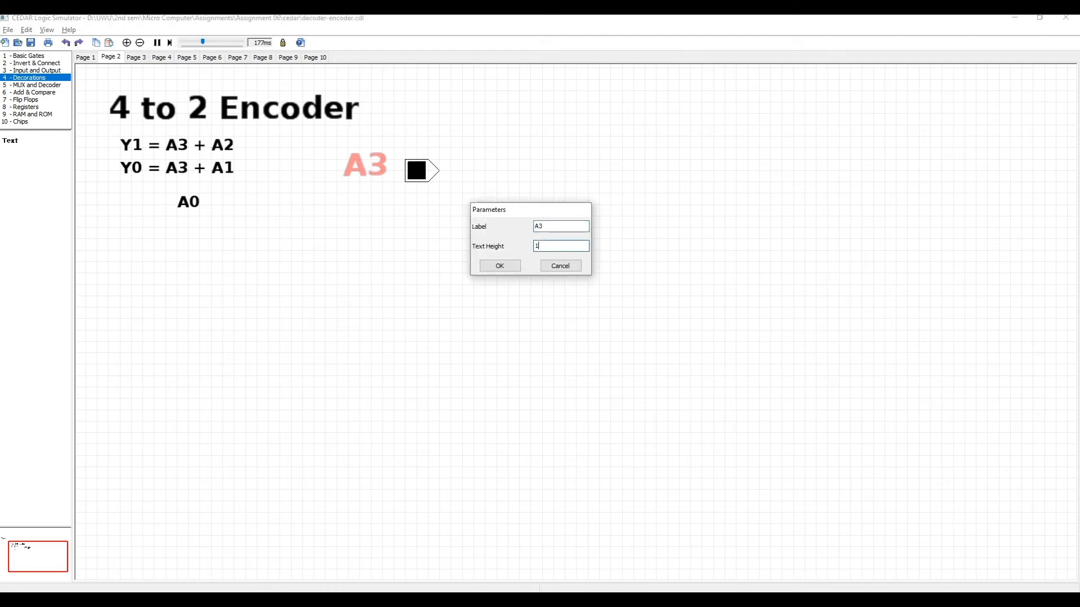
text(1)
key(Return)
drag(362, 168, 385, 177)
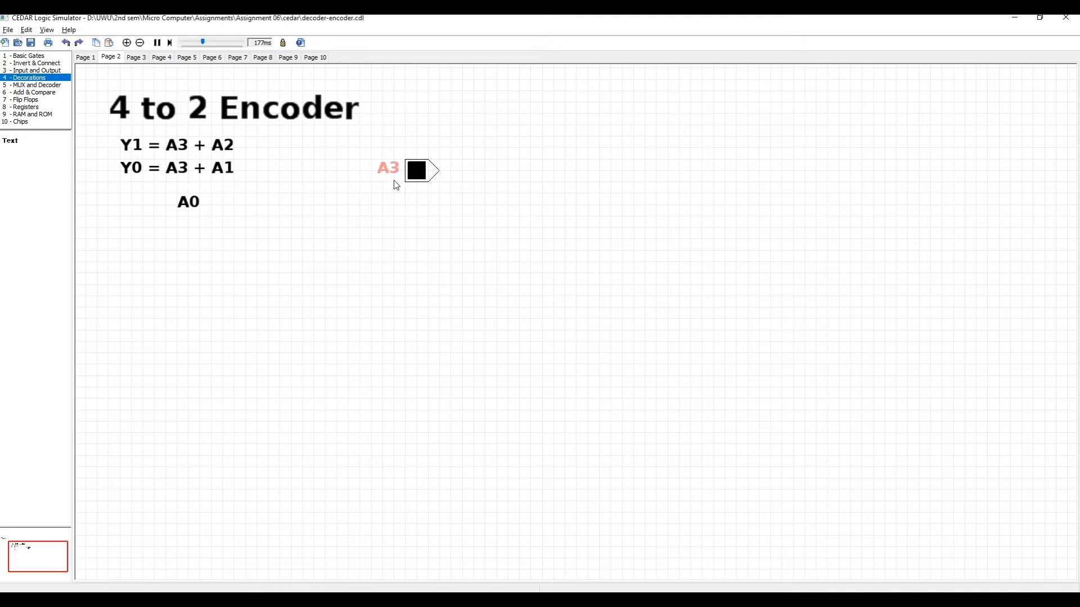
Place a second toggle switch below the A3 switch and label it A2 using a copy of the A3 label
click(30, 70)
drag(10, 143, 421, 258)
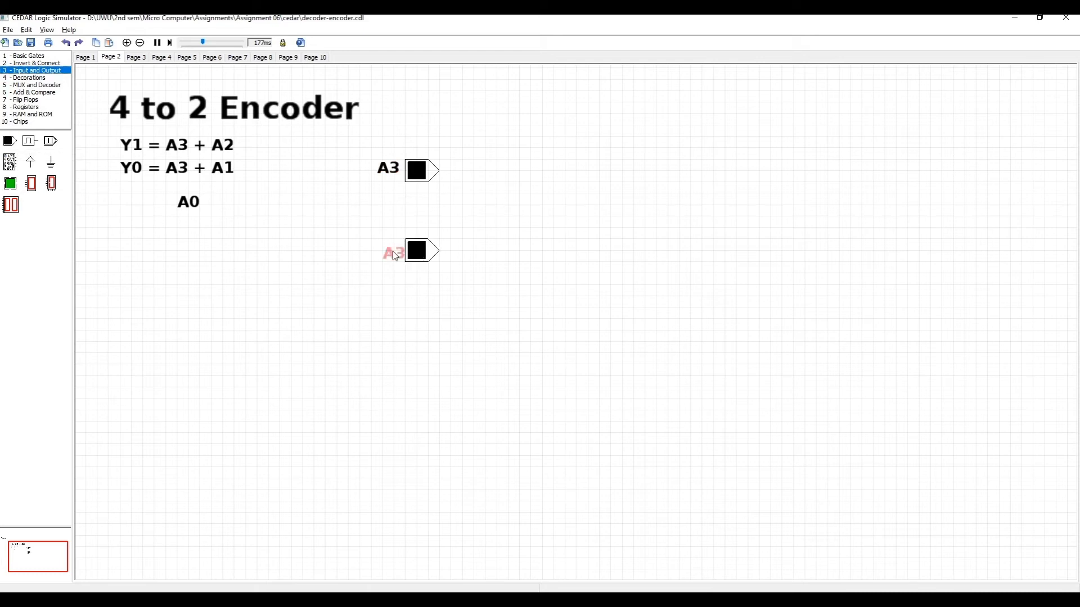
double_click(396, 255)
click(546, 226)
key(BackSpace)
text(2)
key(Return)
Place a third toggle switch below A2 and label it A1 using a copy of the A3 label
drag(11, 147, 420, 333)
click(394, 330)
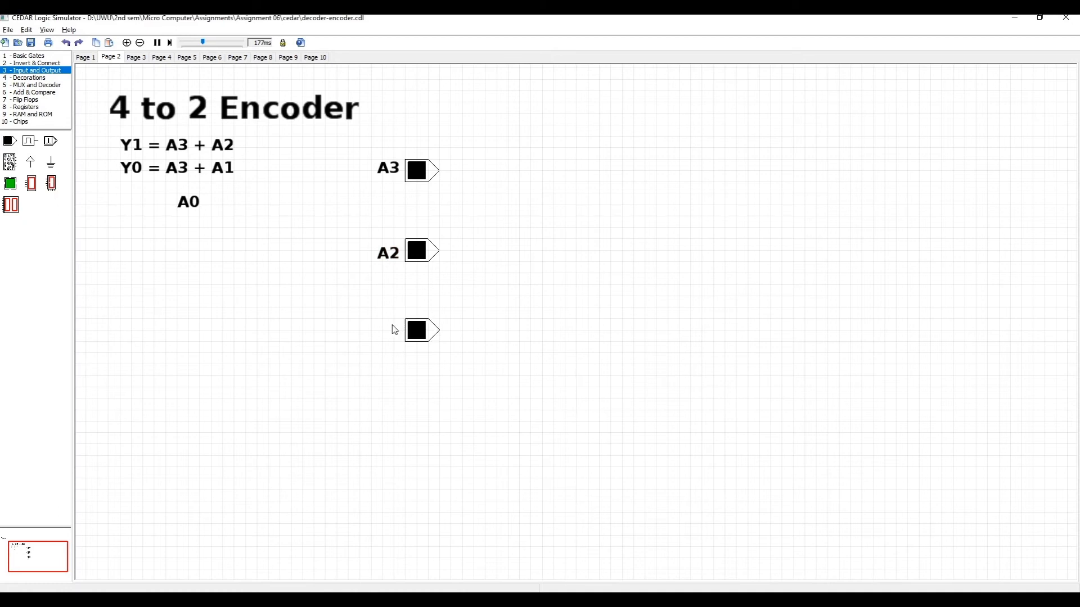
key(ctrl+v)
double_click(388, 333)
click(561, 228)
text(1)
key(Return)
Place a fourth toggle switch below A1 and label it A0 using a copy of the A3 label
drag(10, 141, 395, 401)
key(ctrl+v)
double_click(393, 398)
double_click(551, 231)
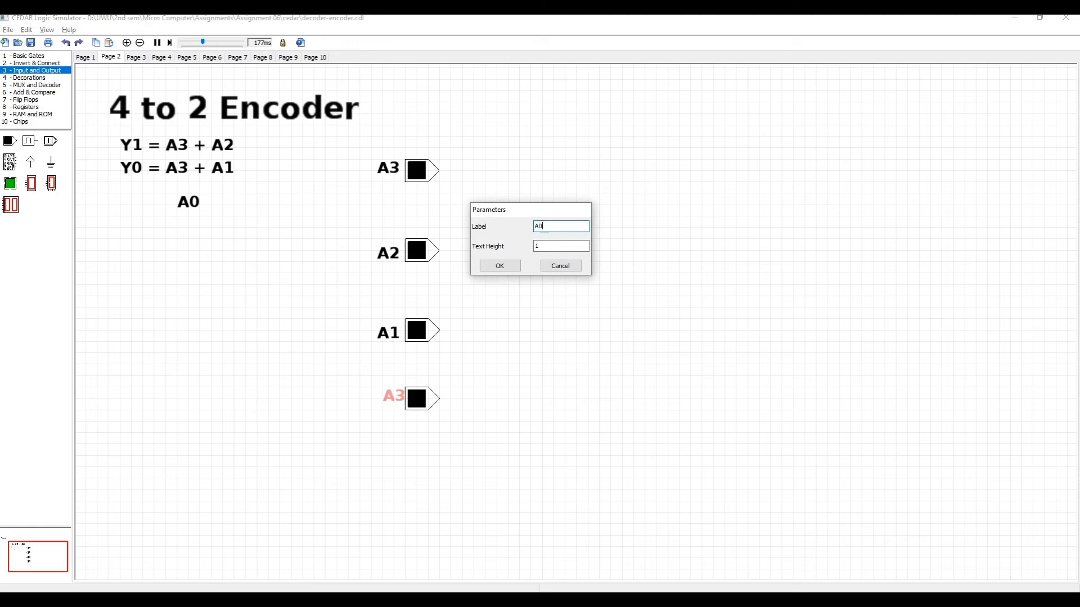
text(A0)
key(Return)
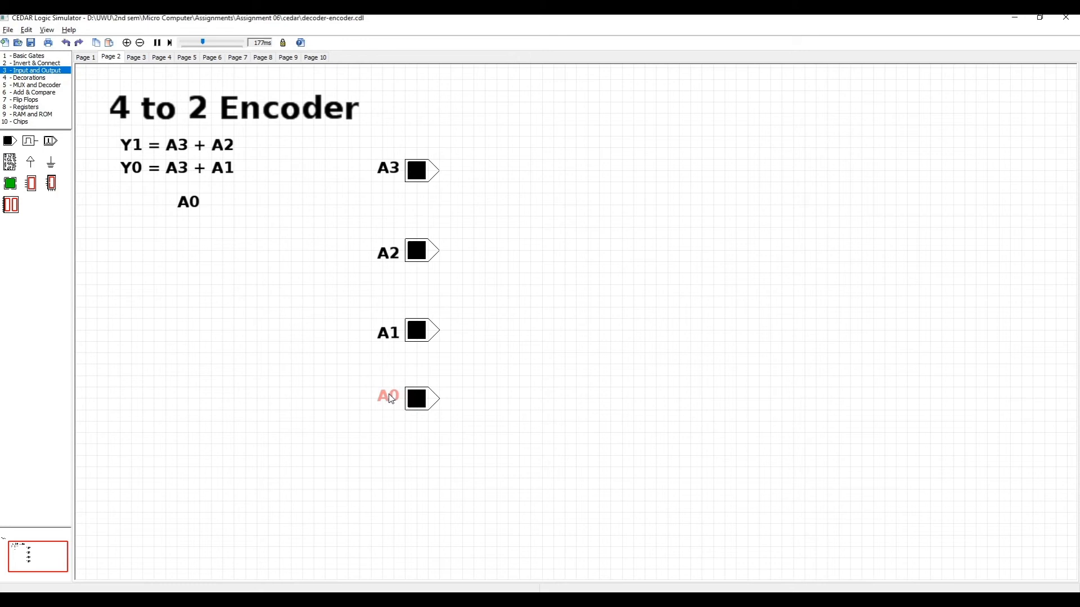
click(506, 340)
Place two 2-input OR gates to the right of the switches, one near A3's level and one near A1's level
click(34, 63)
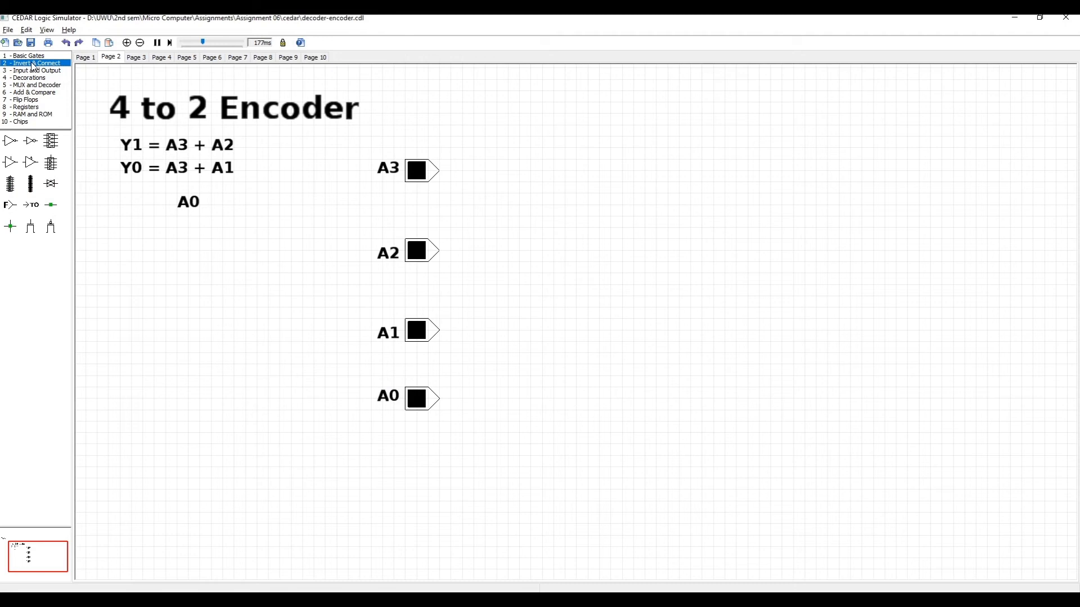
click(31, 56)
drag(30, 162, 608, 187)
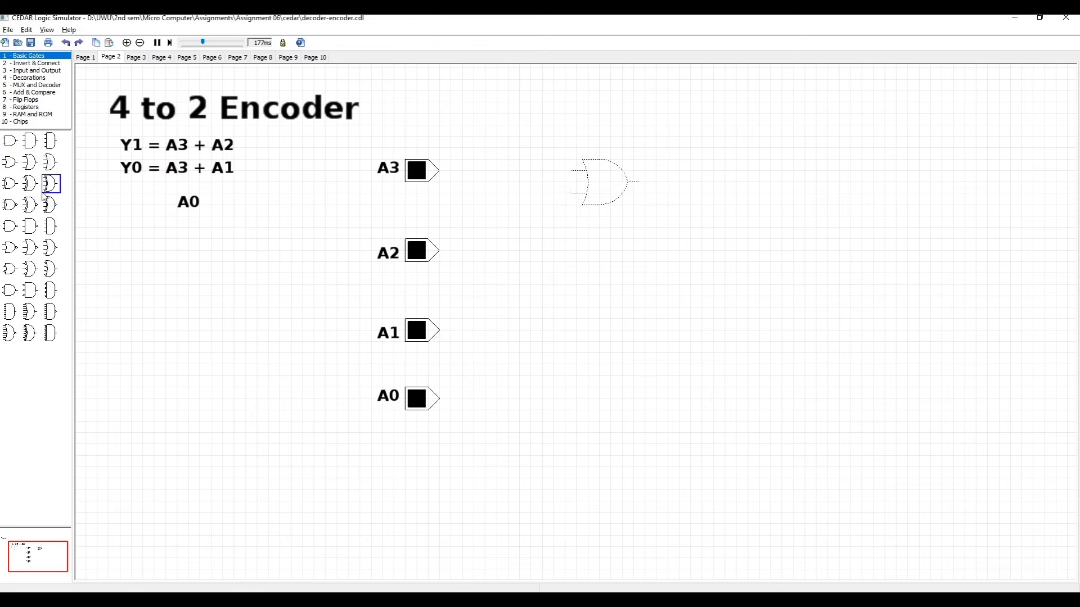
drag(10, 163, 606, 324)
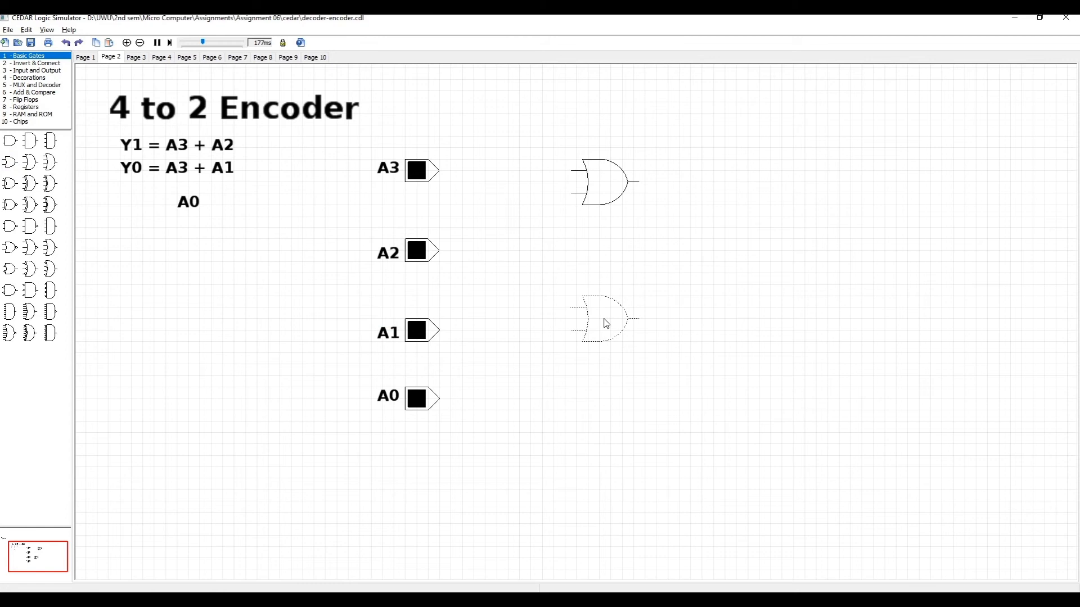
click(663, 236)
Attach an LED to the upper OR gate's output and label it Y1 using a copy of the A3 label
click(31, 72)
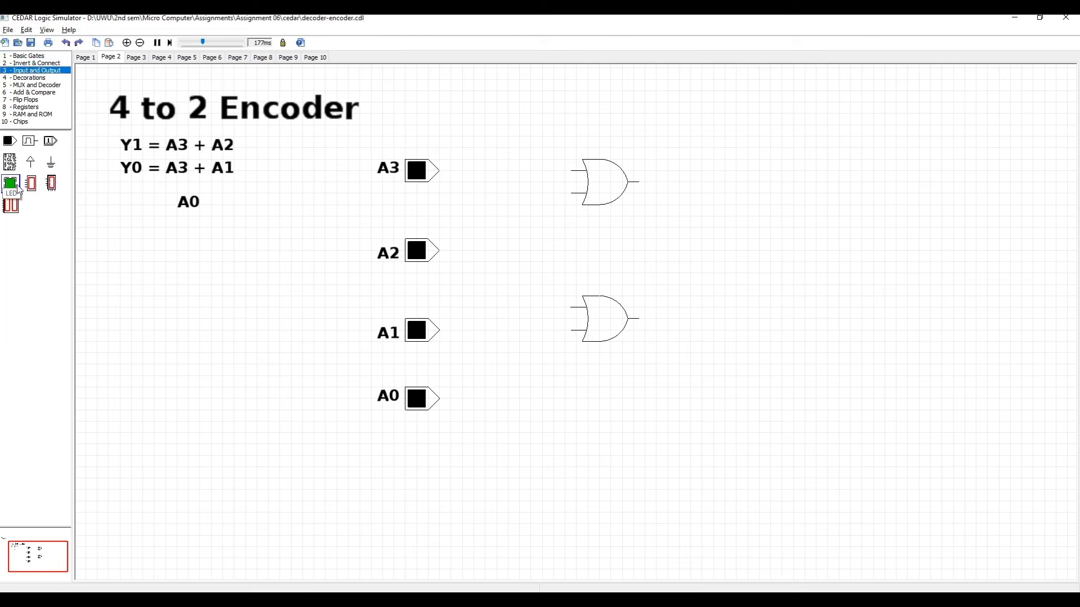
drag(17, 190, 672, 189)
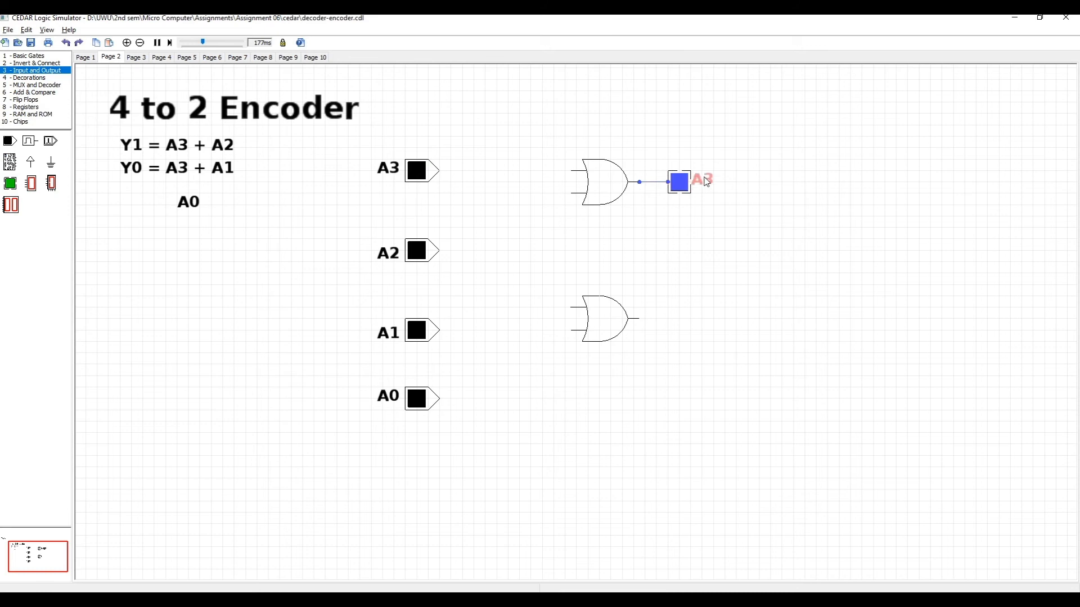
double_click(704, 183)
key(BackSpace)
key(BackSpace)
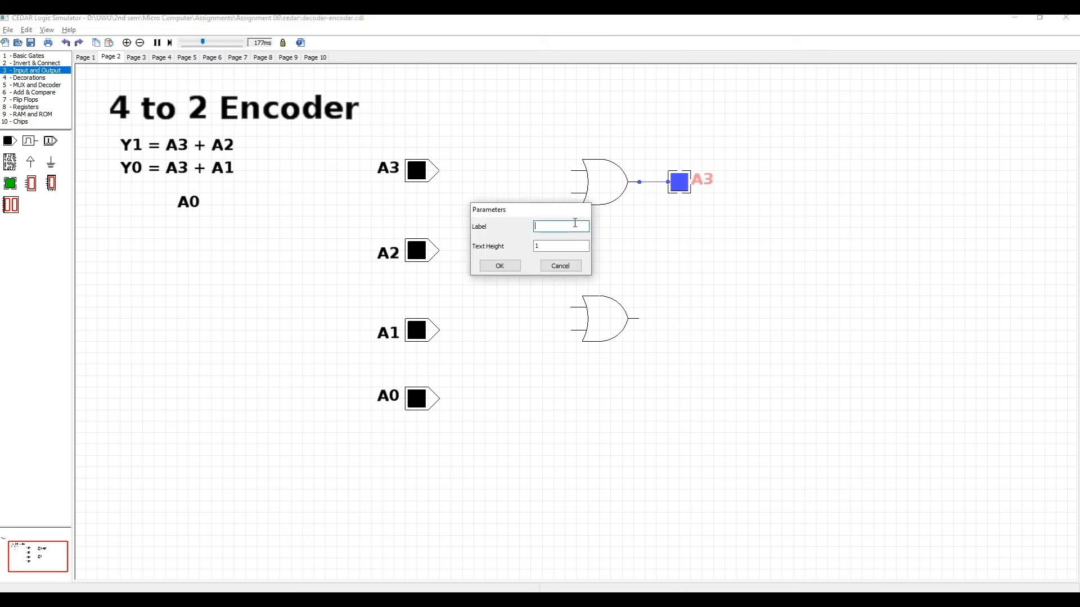
text(Y1)
key(Return)
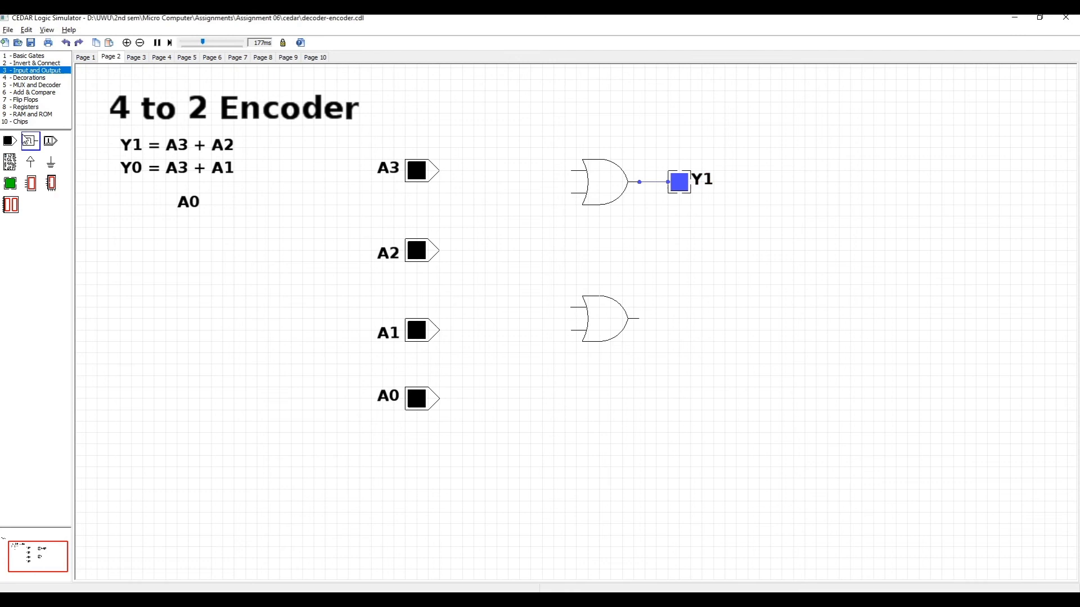
Attach an LED to the lower OR gate's output and label it Y0 using a copy of the A3 label
drag(11, 183, 320, 262)
mouse_move(404, 285)
mouse_down()
mouse_move(637, 364)
mouse_move(676, 347)
mouse_move(688, 323)
mouse_move(670, 322)
mouse_up()
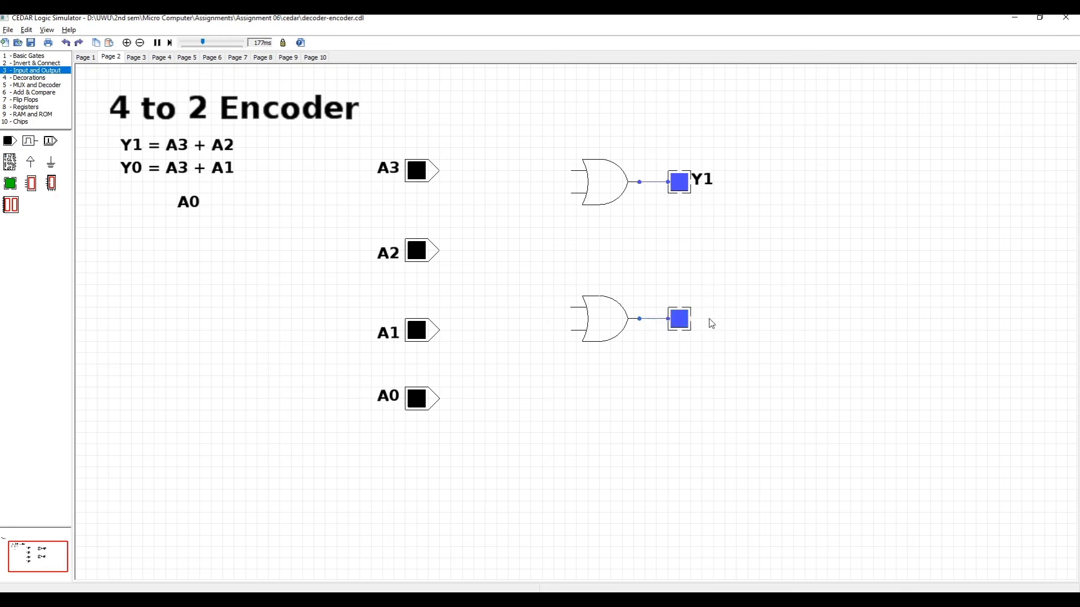
double_click(705, 321)
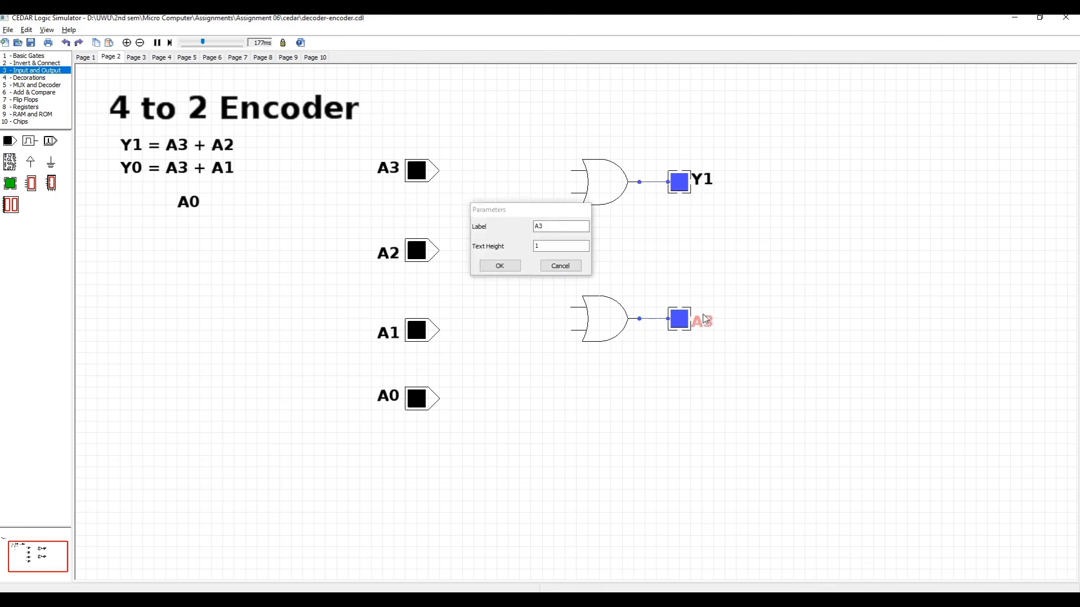
click(580, 229)
key(BackSpace)
key(BackSpace)
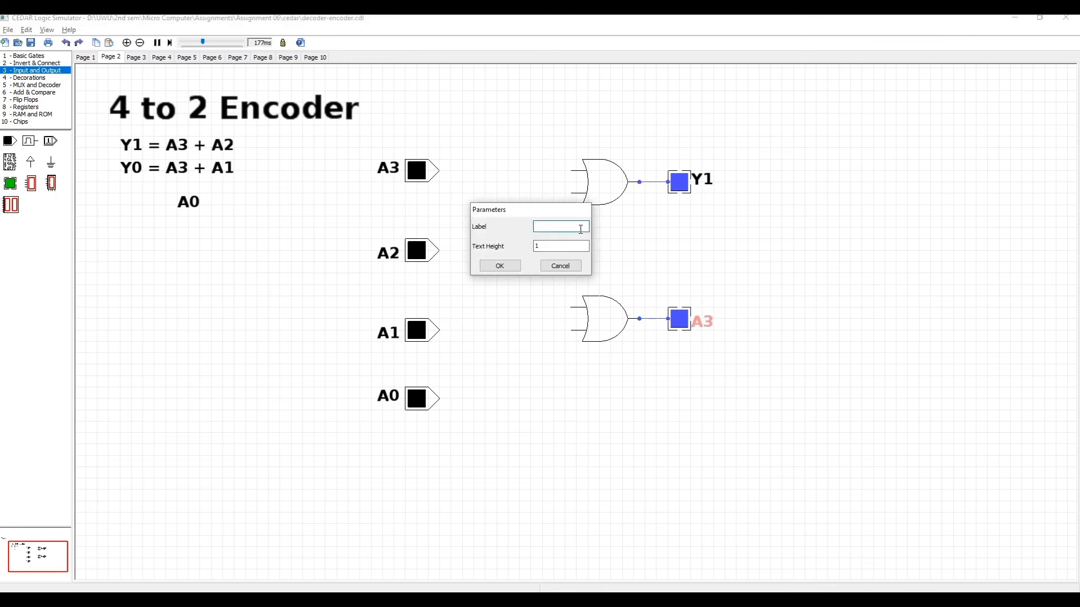
key(Return)
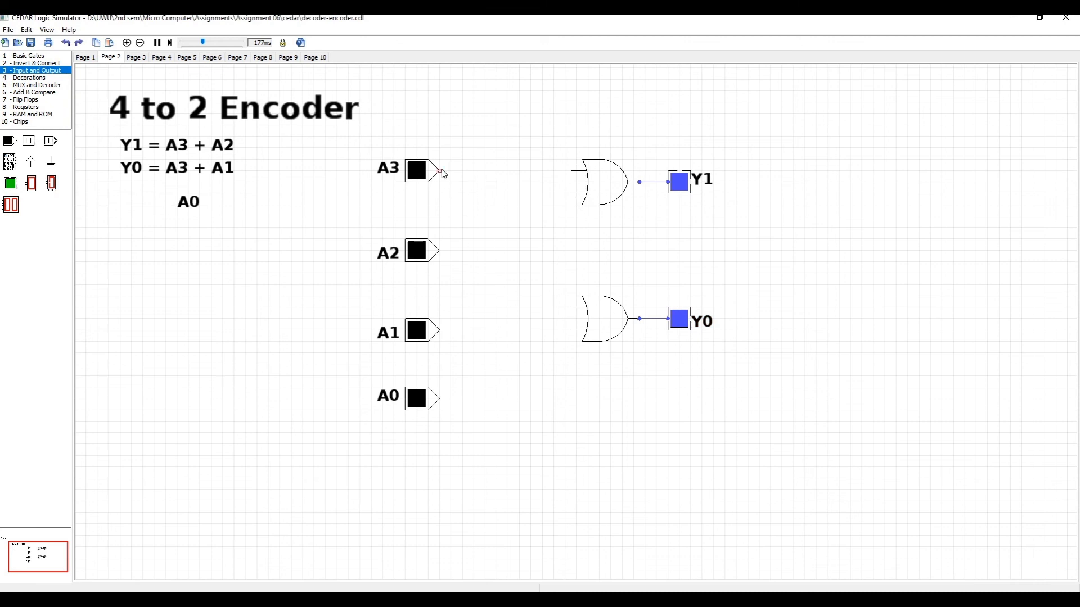
Wire A3 and A2 to the upper OR gate's inputs, and A3 and A1 to the lower OR gate's inputs
drag(440, 170, 572, 171)
drag(442, 252, 571, 192)
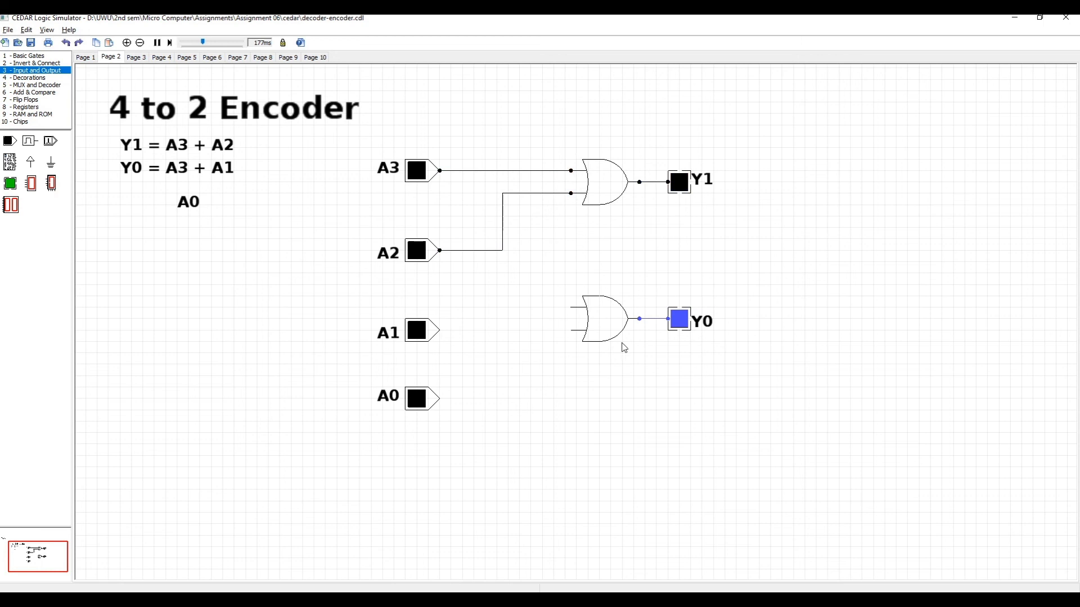
drag(572, 311, 520, 173)
drag(572, 219, 531, 219)
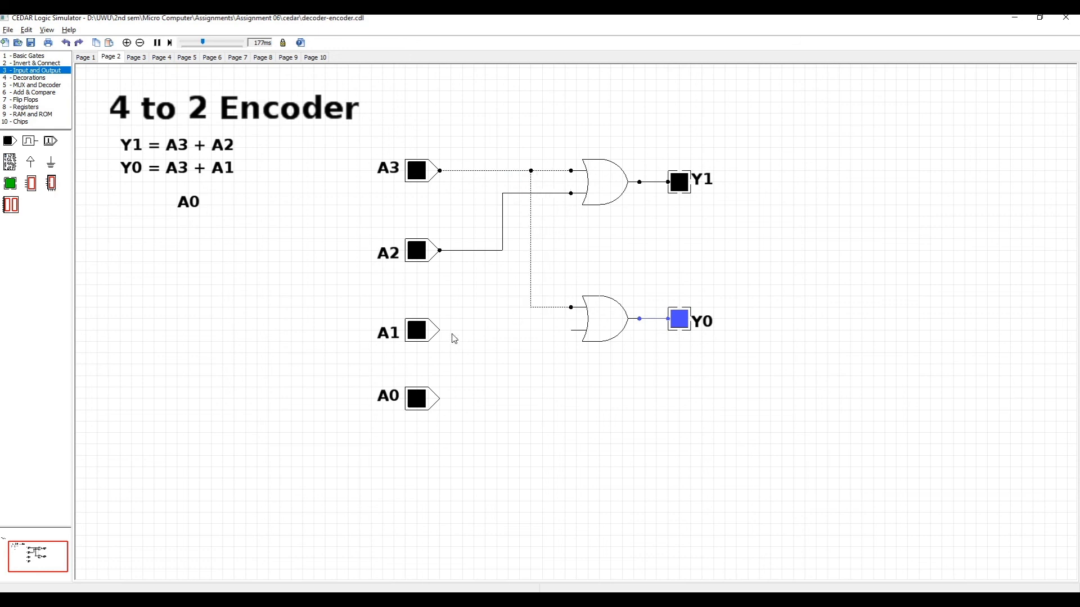
drag(441, 331, 571, 331)
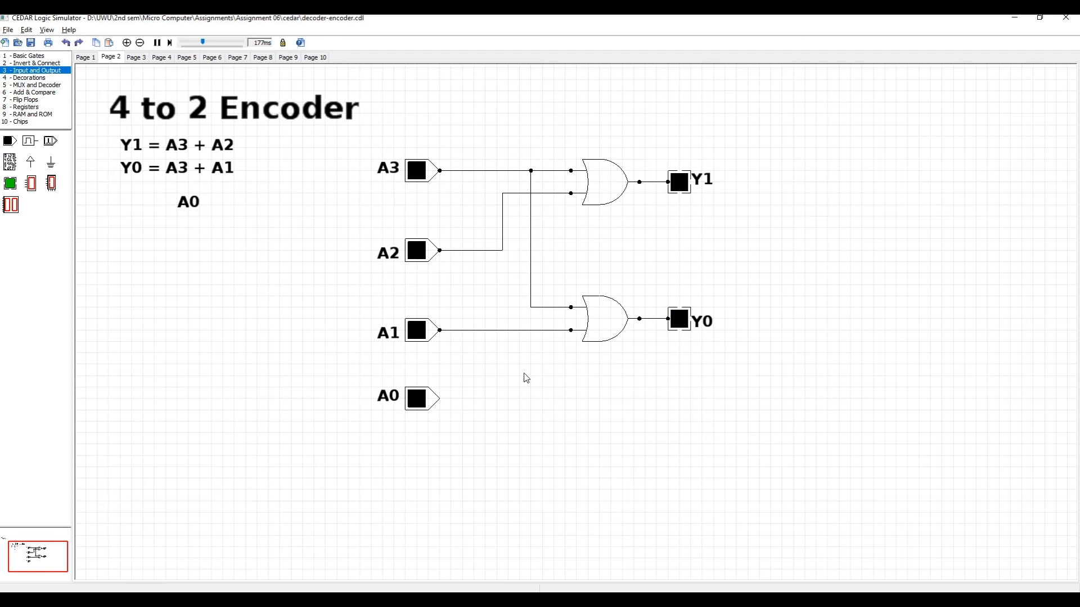
Test the encoder by switching A0, A1 and A2 on and off one at a time, then switching A3 on
click(422, 403)
click(423, 399)
click(425, 336)
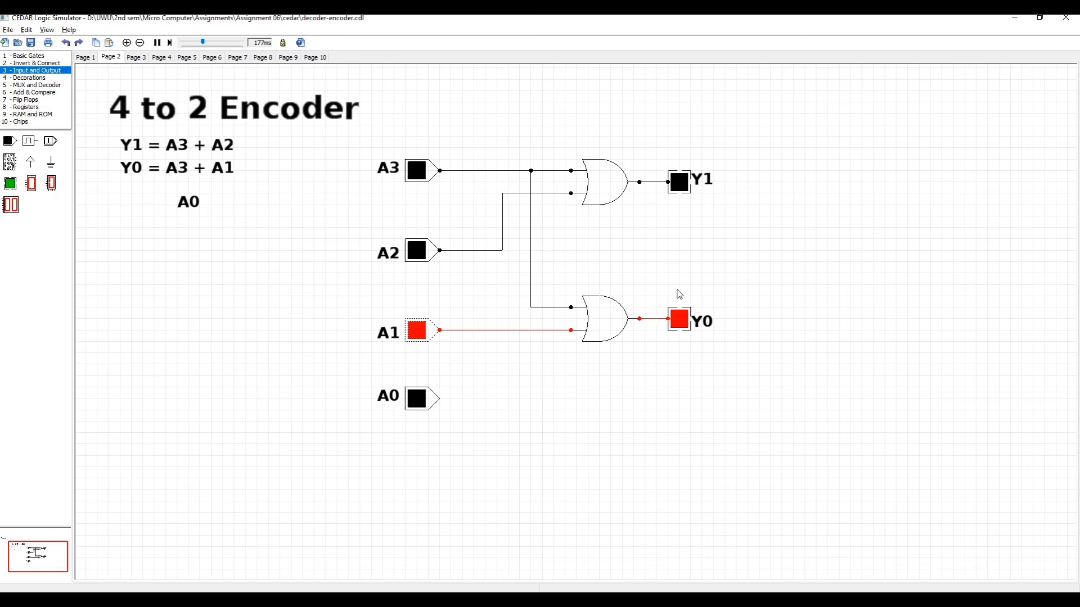
click(418, 332)
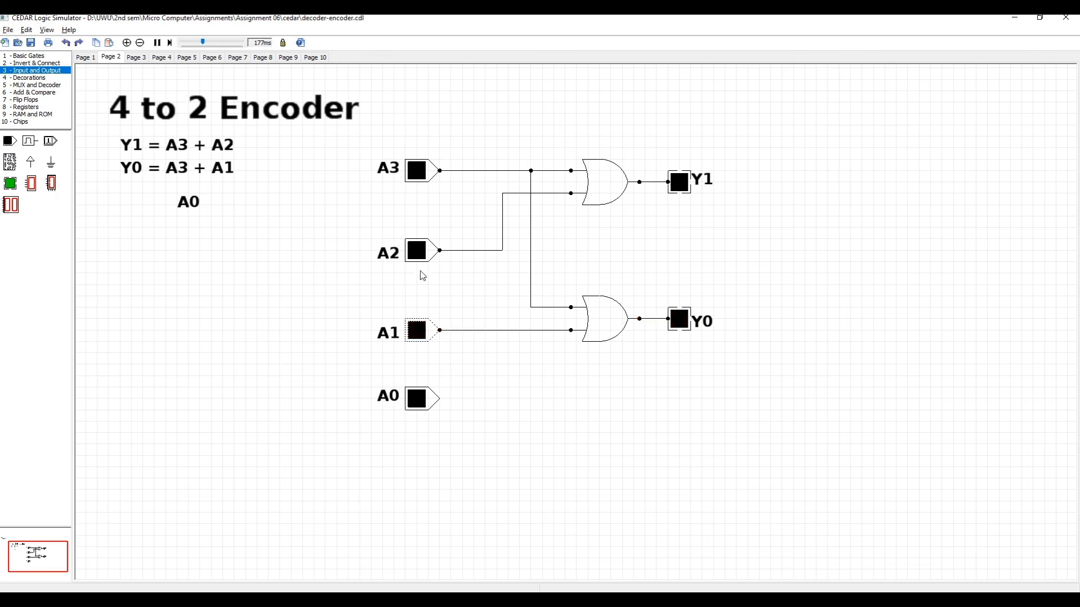
click(417, 250)
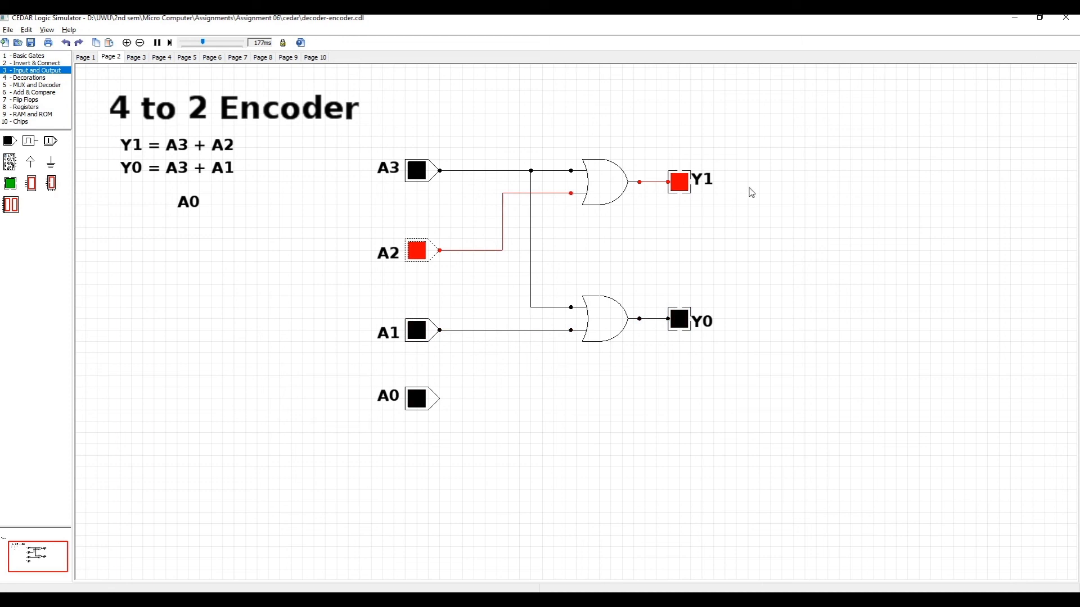
click(416, 255)
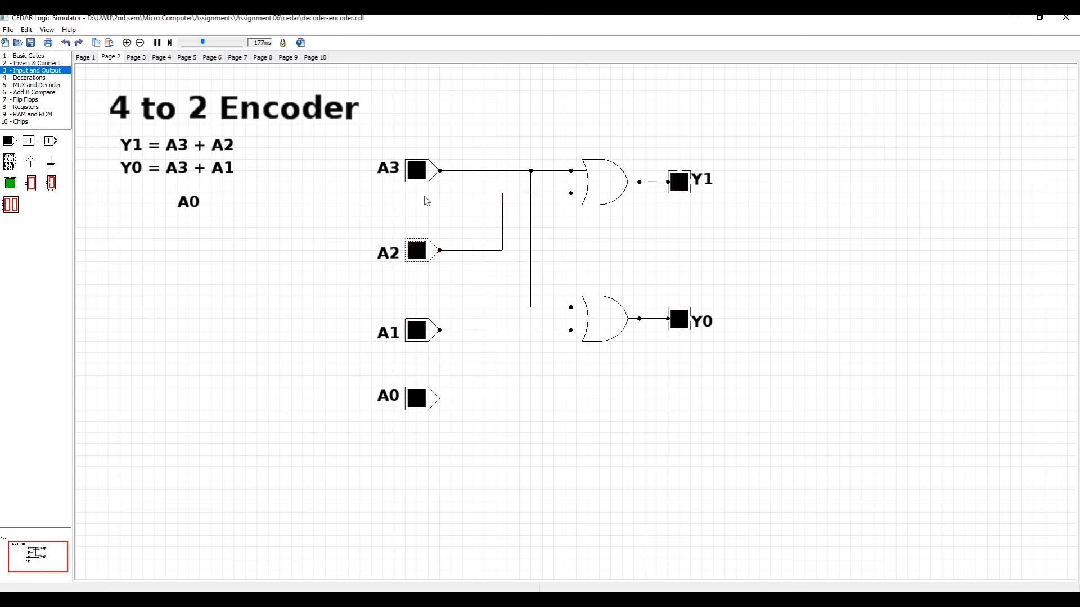
click(417, 172)
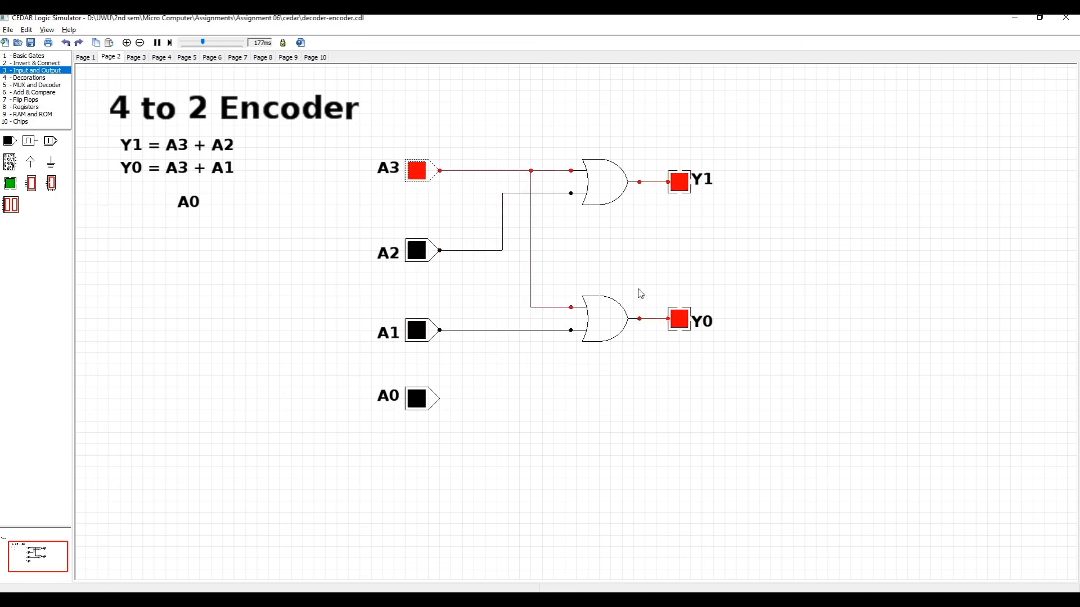